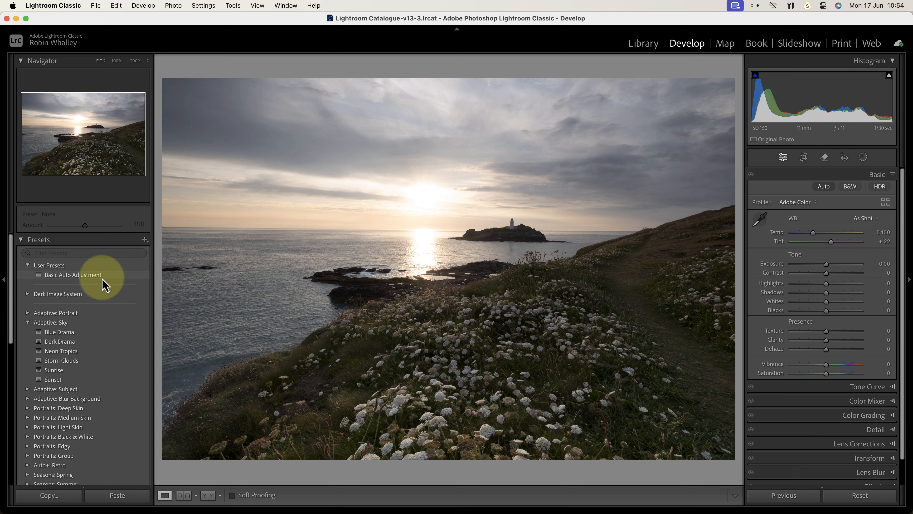
# Apply the Basic Auto Adjustment preset to the photo and add a new mask that selects the sky.
pyautogui.click(100, 277)
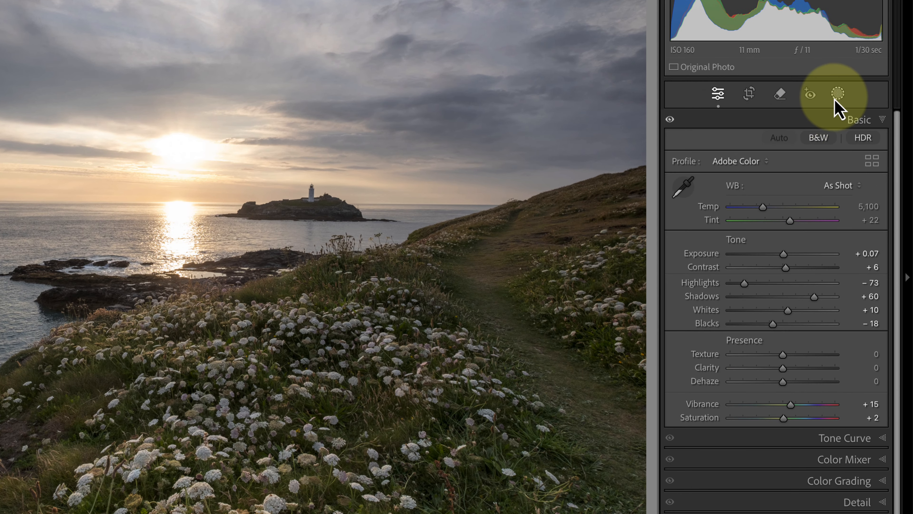
pyautogui.click(835, 101)
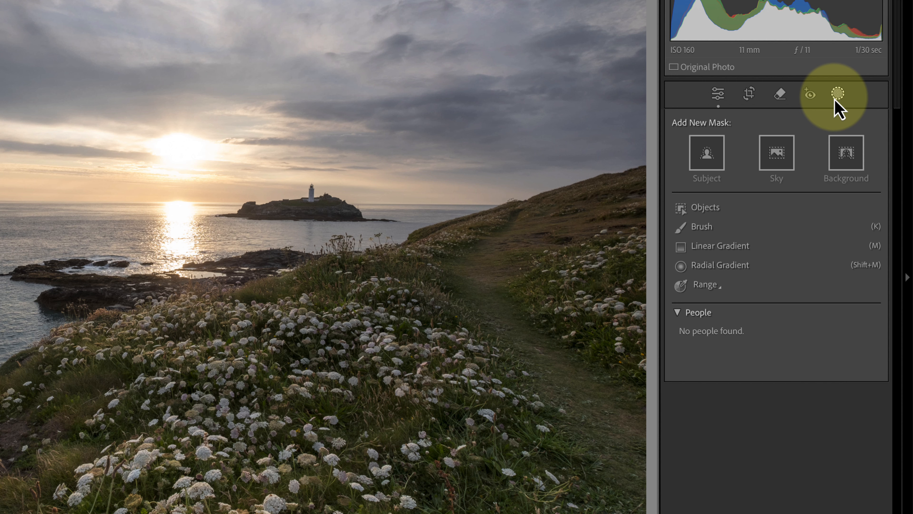
pyautogui.click(780, 155)
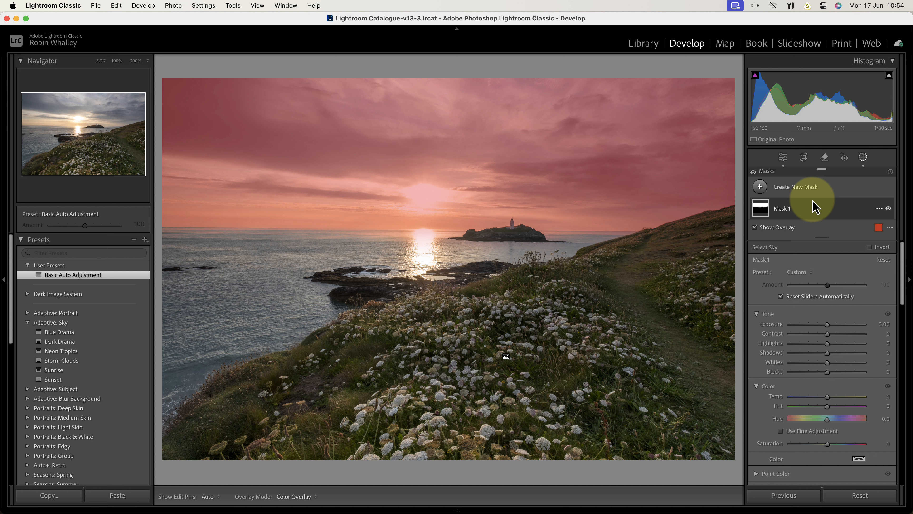
# Rename the sky mask as Sunset Sky.
pyautogui.doubleClick(785, 212)
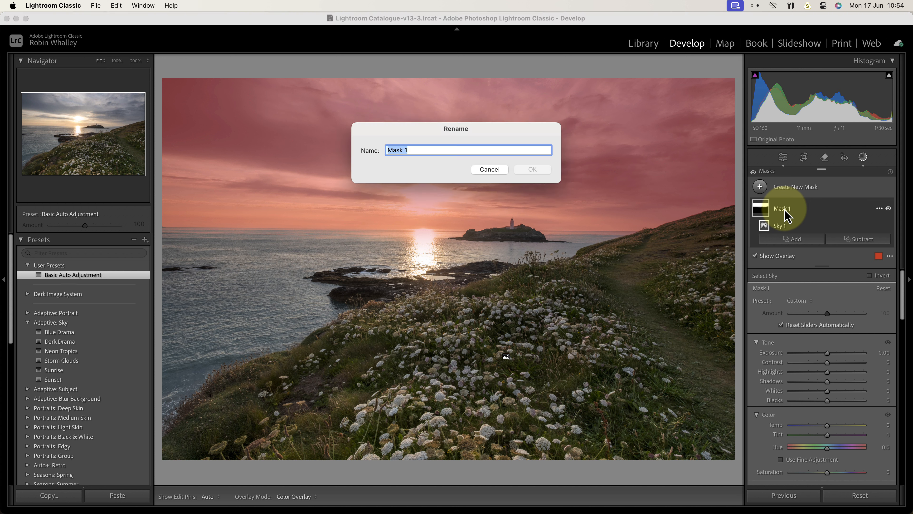
pyautogui.write('Sunset S')
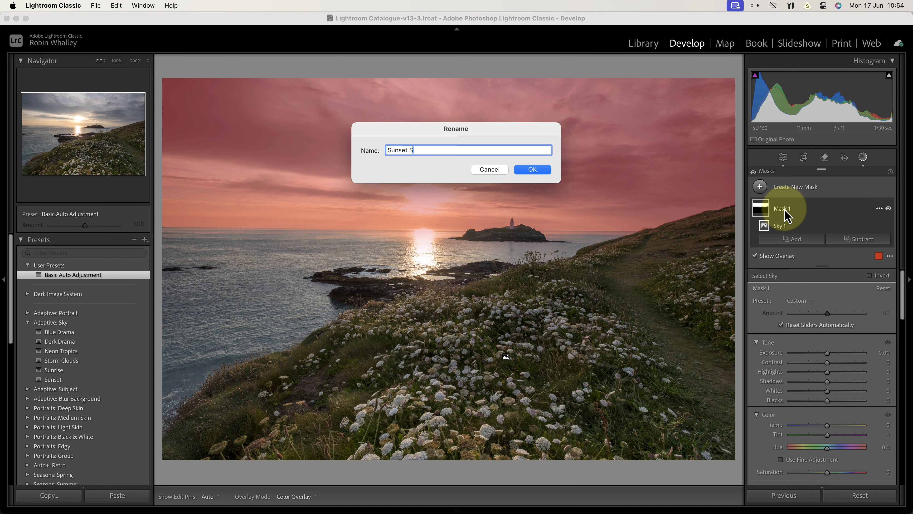
pyautogui.write('ky')
pyautogui.press('Return')
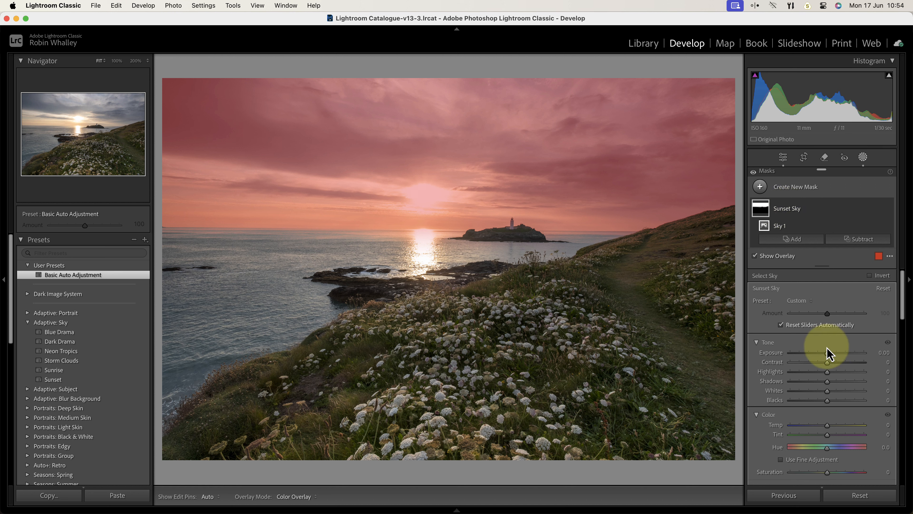
# Warm the Sunset Sky mask, set its Clarity to -31 and Dehaze to 10, and compare the photo with the masks off and on.
pyautogui.moveTo(827, 426)
pyautogui.mouseDown()
pyautogui.moveTo(835, 428)
pyautogui.moveTo(831, 414)
pyautogui.moveTo(816, 403)
pyautogui.moveTo(817, 417)
pyautogui.mouseUp()
pyautogui.press('o')
pyautogui.scroll(-8, 833, 427)
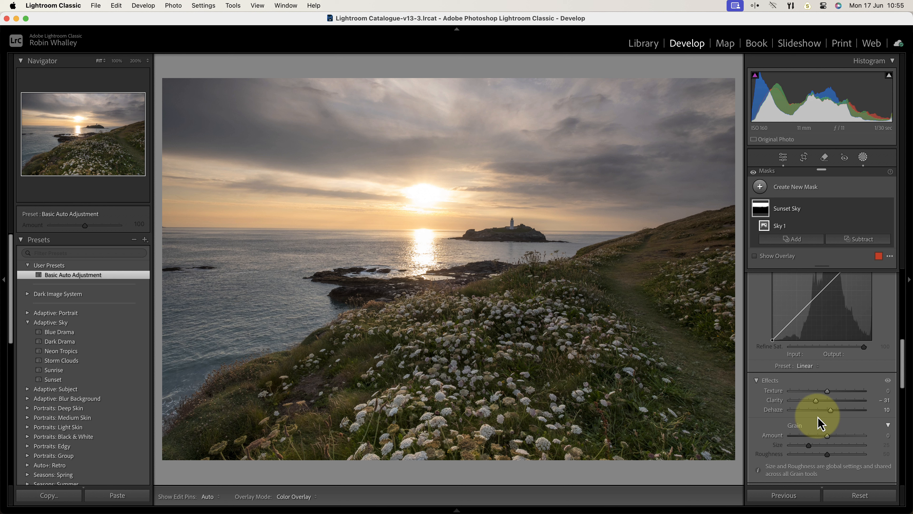
pyautogui.click(754, 172)
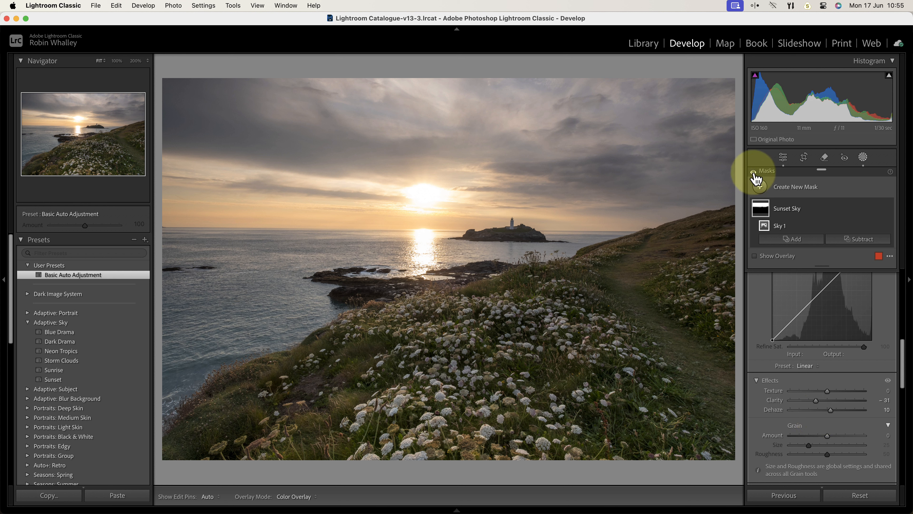
pyautogui.click(754, 172)
pyautogui.click(754, 171)
pyautogui.click(754, 172)
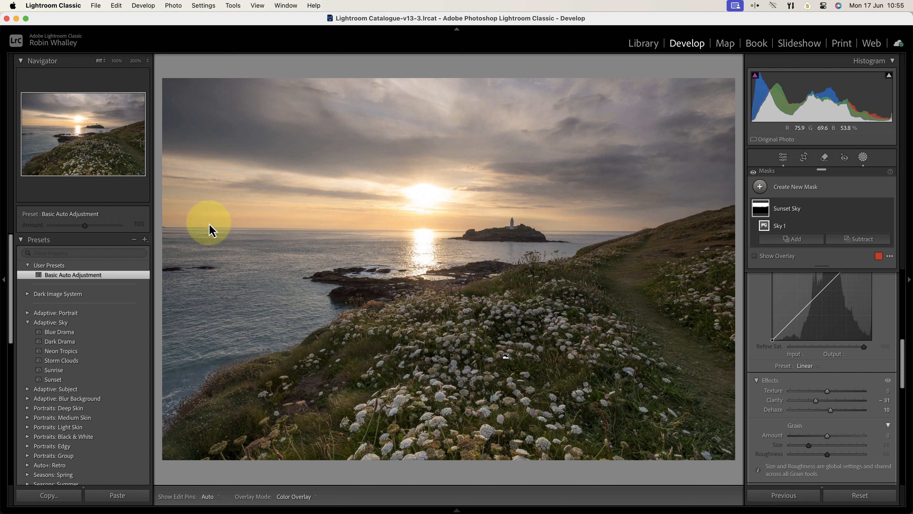
# Create a develop preset named "Adaptive: Sunset Sky" in the User Presets group, including only the Sunset Sky mask.
pyautogui.click(145, 239)
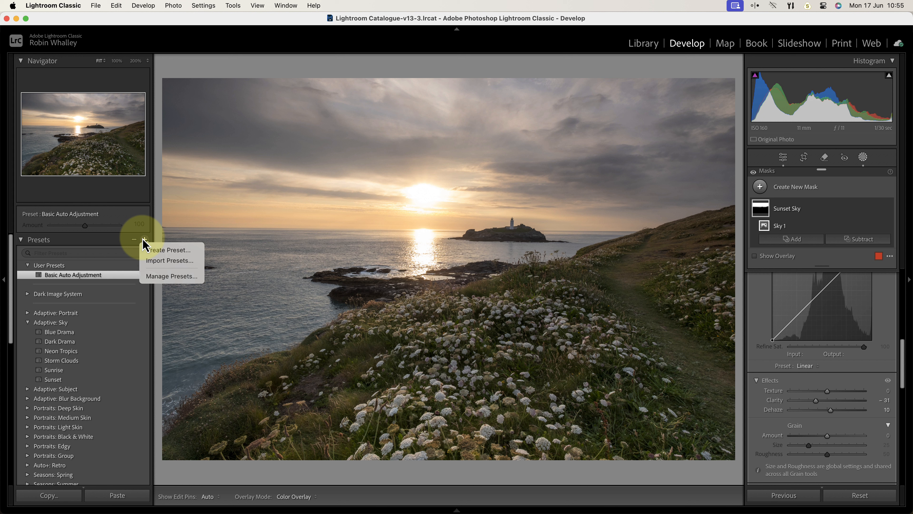
pyautogui.click(166, 251)
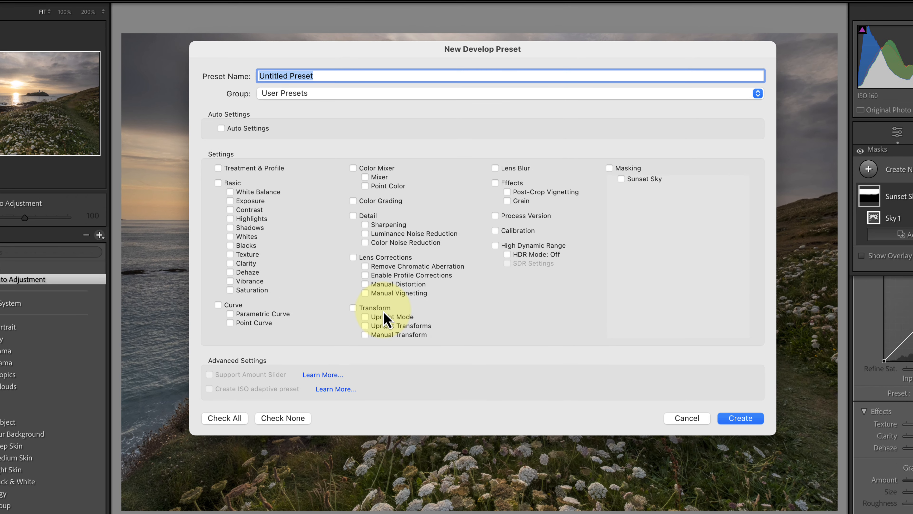
pyautogui.write('Ada')
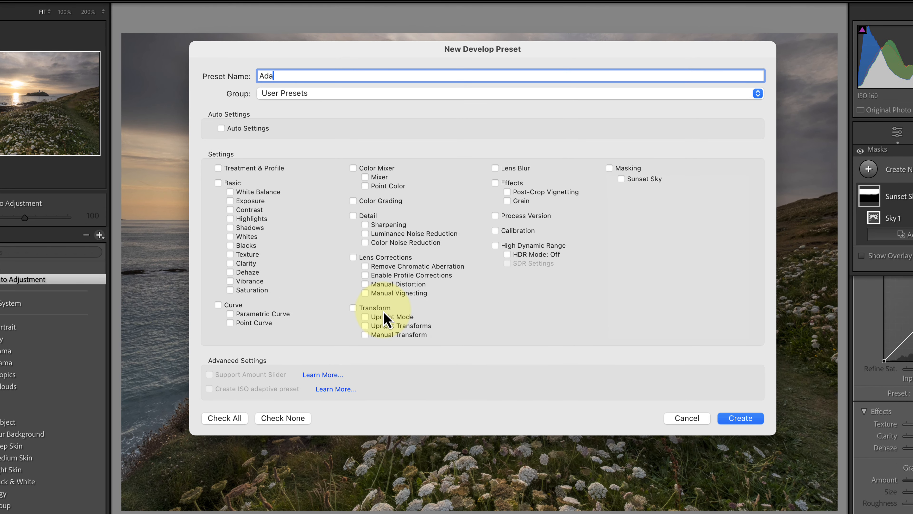
pyautogui.write('ptive: Sunset Sky')
pyautogui.click(472, 95)
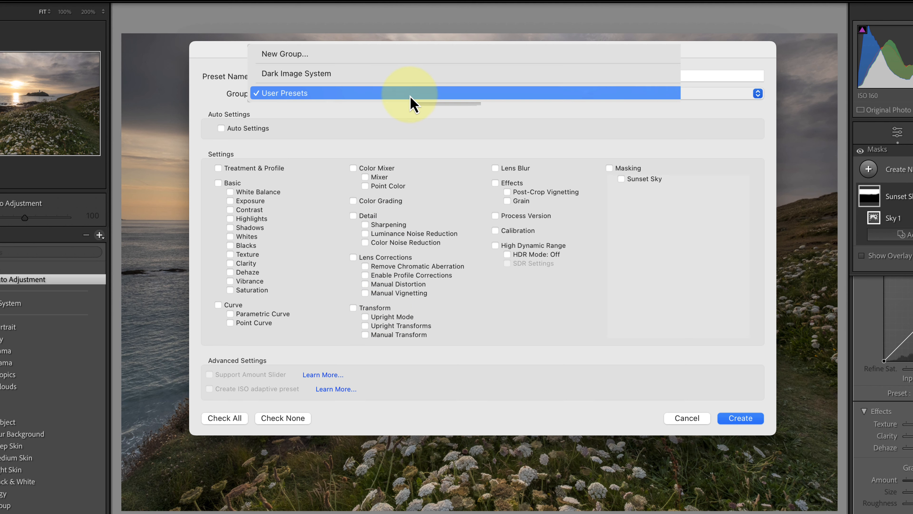
pyautogui.click(397, 94)
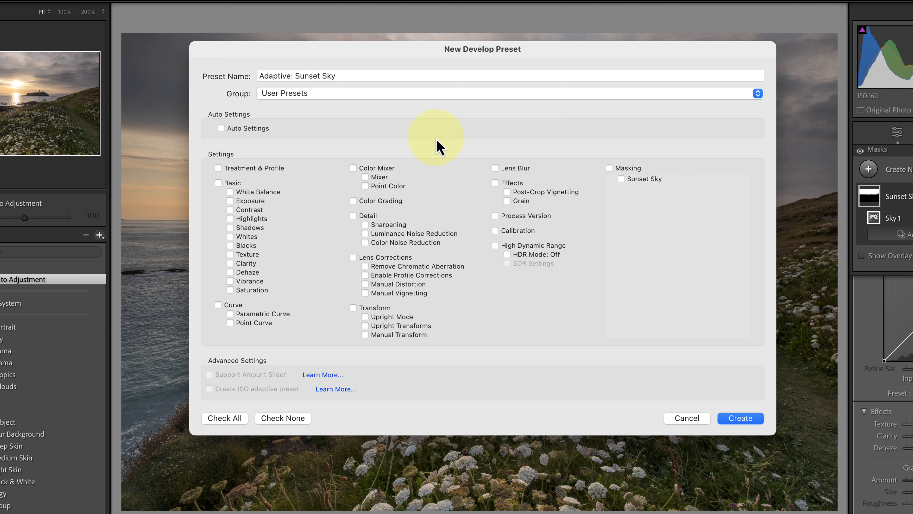
pyautogui.click(622, 179)
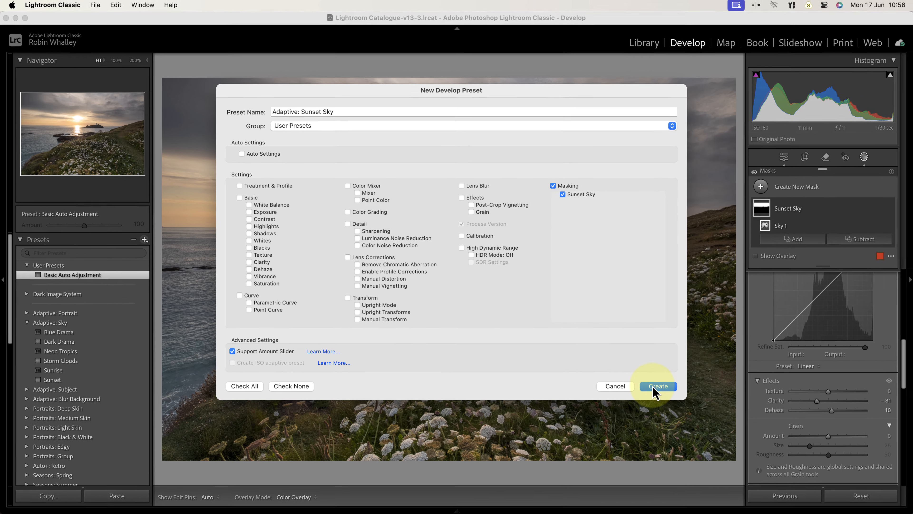
pyautogui.click(741, 418)
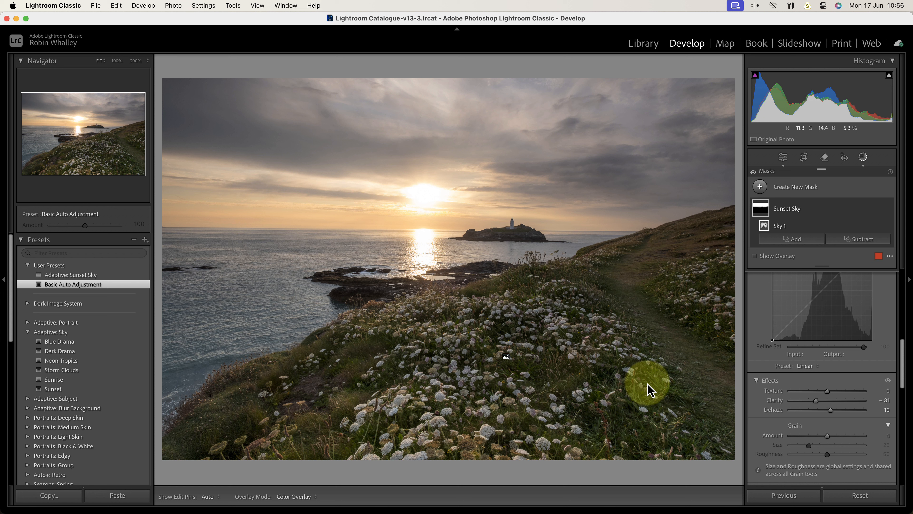
# Reset the photo, apply the Basic Auto Adjustment and Adaptive: Sunset Sky presets, and set the sky preset's amount to 104.
pyautogui.click(831, 499)
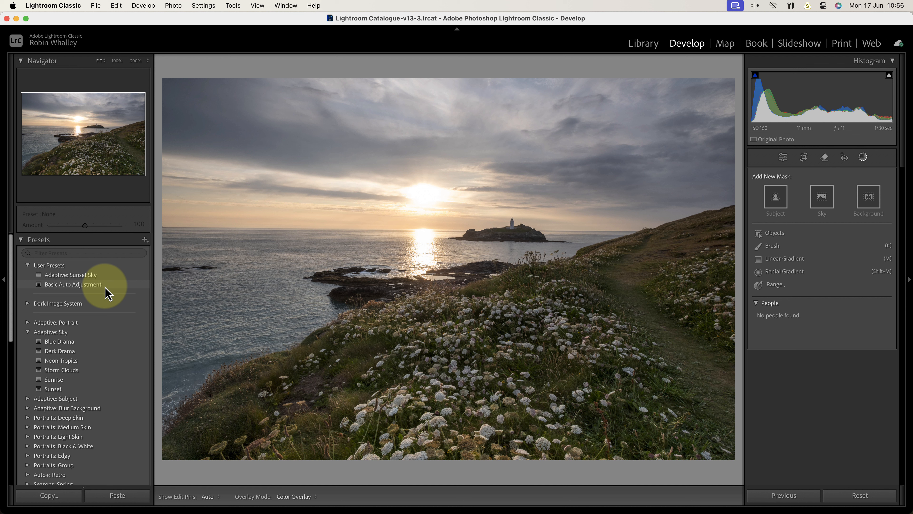
pyautogui.click(105, 287)
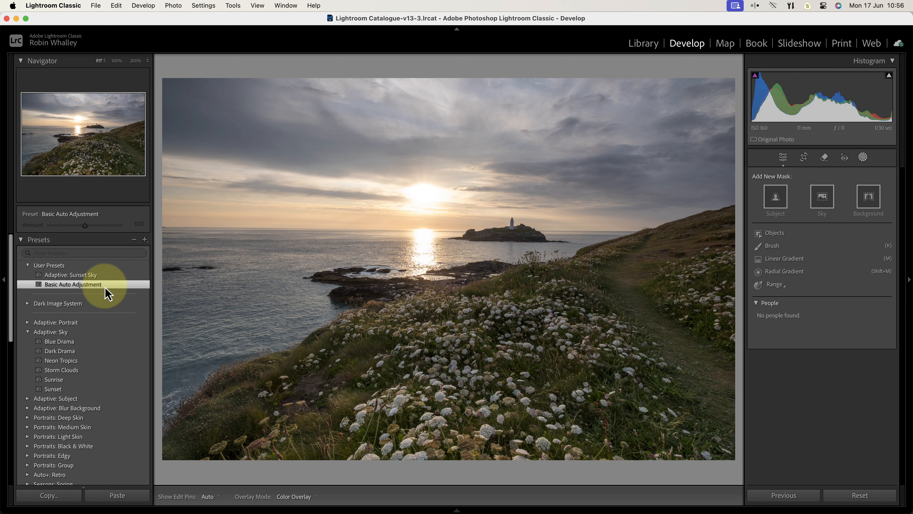
pyautogui.click(98, 275)
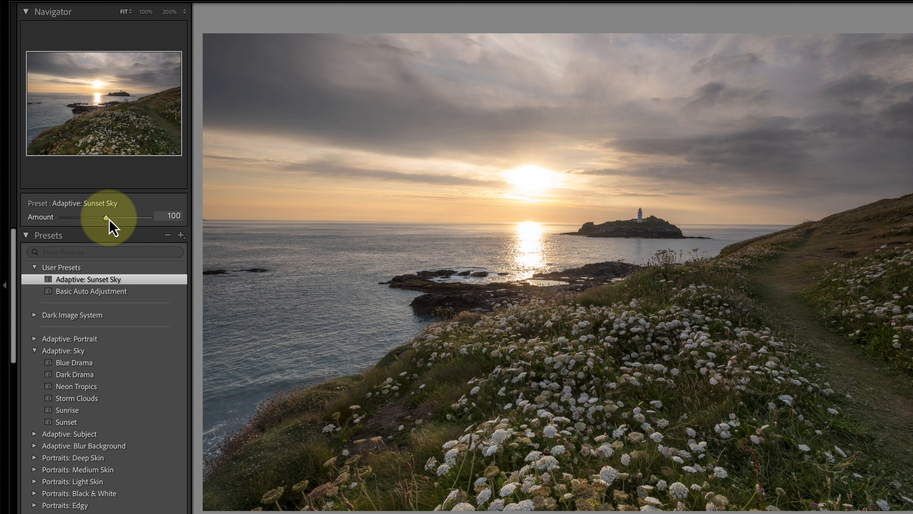
pyautogui.moveTo(109, 219)
pyautogui.mouseDown()
pyautogui.moveTo(158, 221)
pyautogui.moveTo(82, 221)
pyautogui.moveTo(110, 222)
pyautogui.mouseUp()
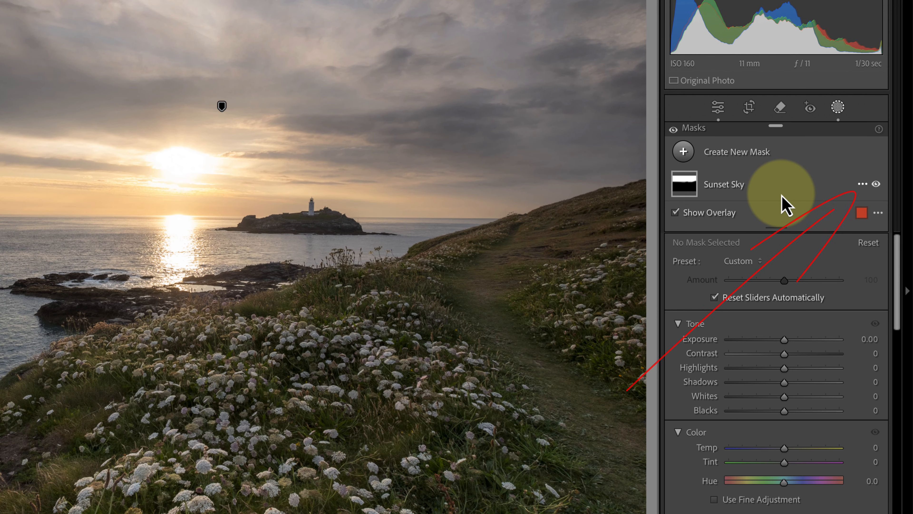
# Duplicate and invert the Sunset Sky mask, and rename the inverted copy as Foreground.
pyautogui.click(862, 184)
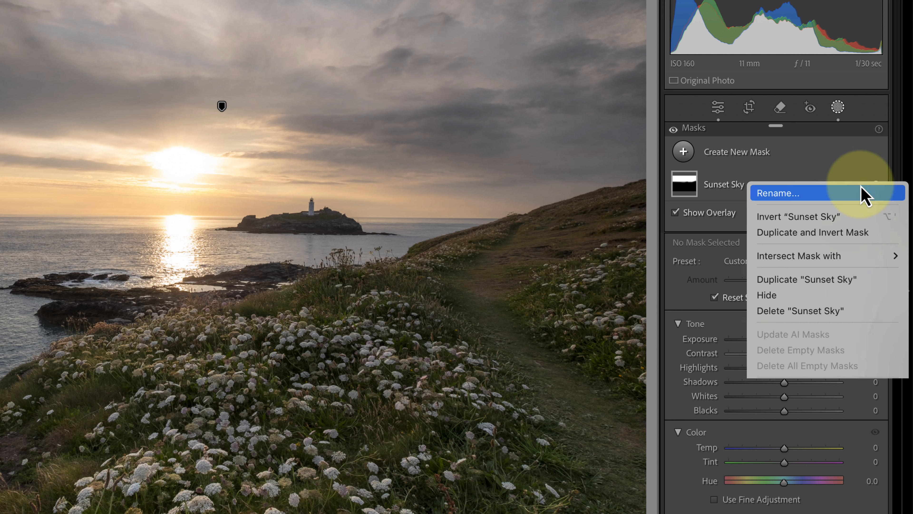
pyautogui.click(863, 234)
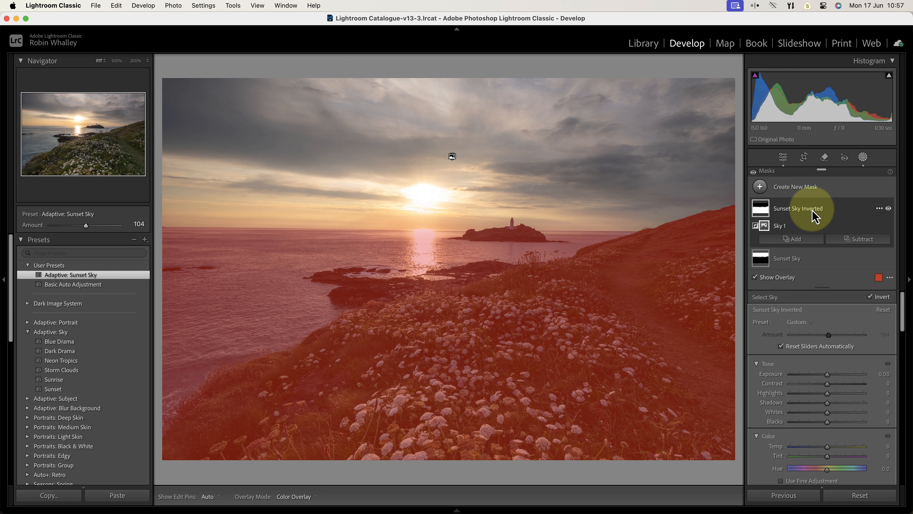
pyautogui.doubleClick(814, 216)
pyautogui.write('Fo')
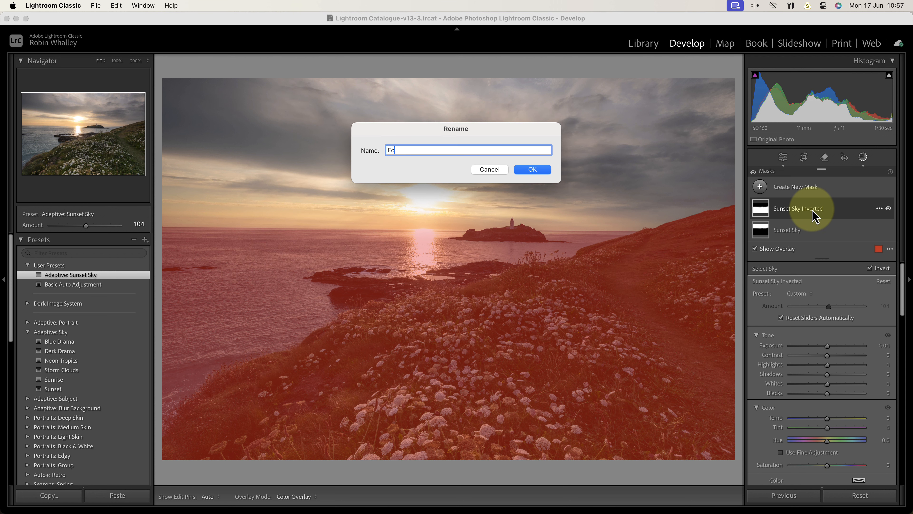
pyautogui.write('reground')
pyautogui.press('Return')
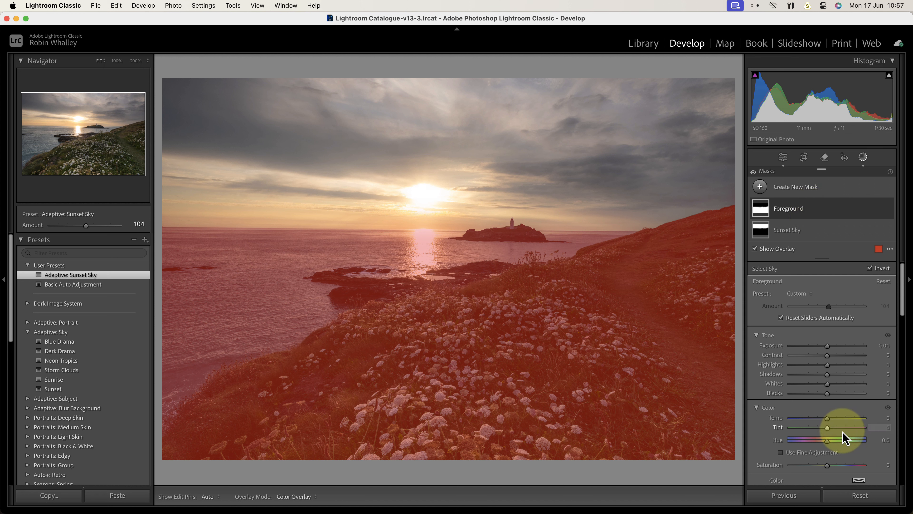
# Adjust the Foreground mask with Temp 10, Whites about 29 and Clarity 10.
pyautogui.click(830, 418)
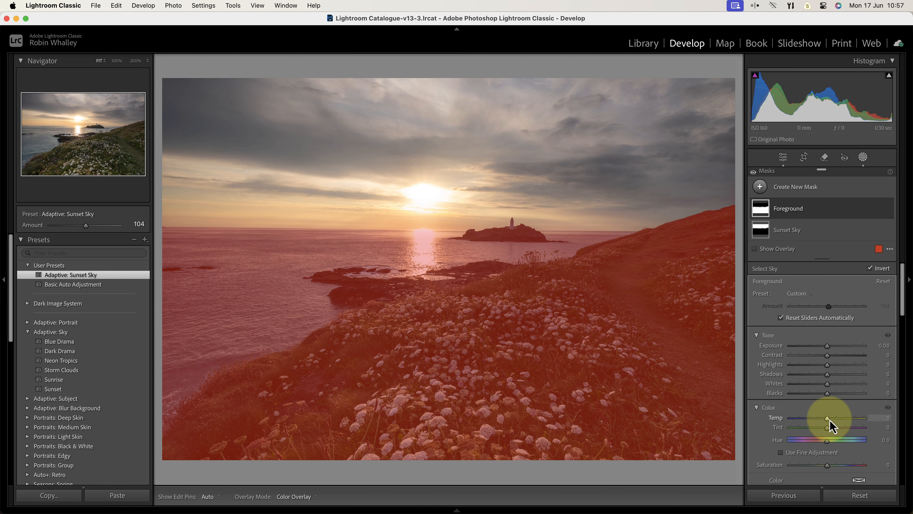
pyautogui.click(841, 384)
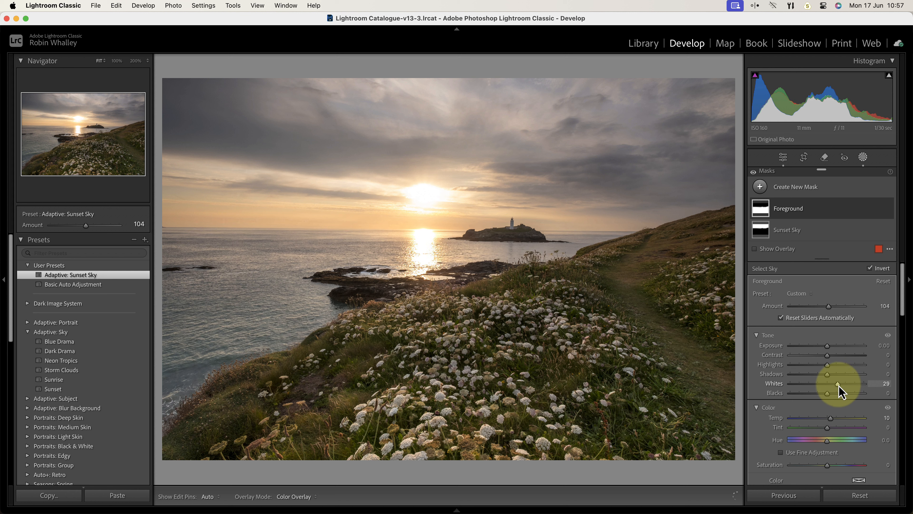
pyautogui.scroll(-10, 837, 389)
pyautogui.click(830, 406)
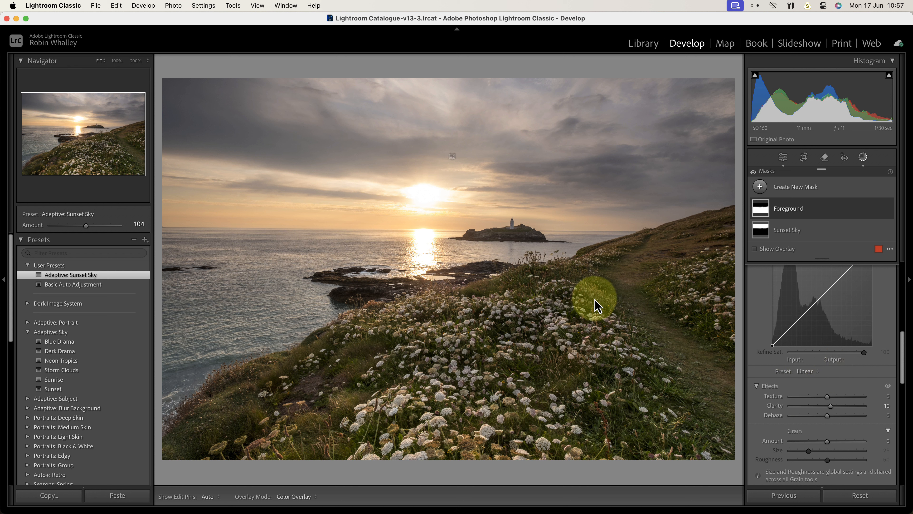
# Create a develop preset named "Adaptive: Foreground Sunset" in User Presets, including the Foreground mask but not the Sunset Sky mask.
pyautogui.click(145, 239)
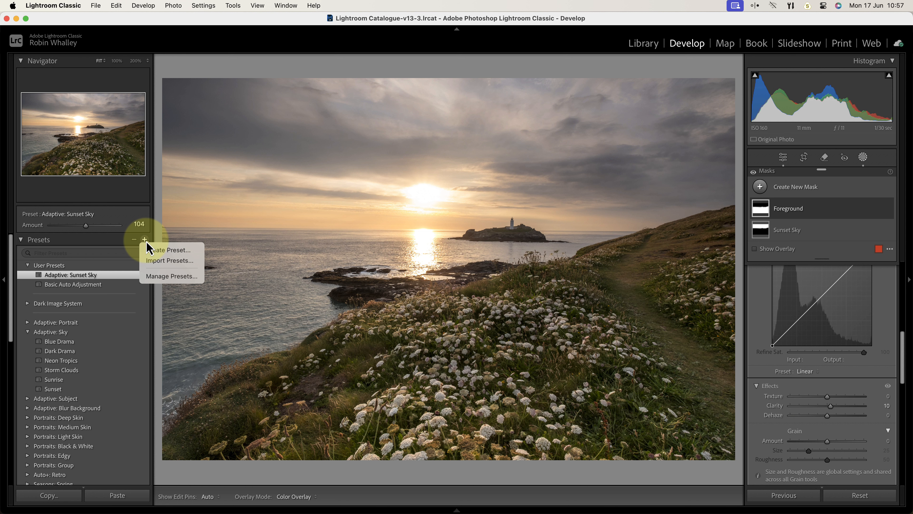
pyautogui.click(158, 250)
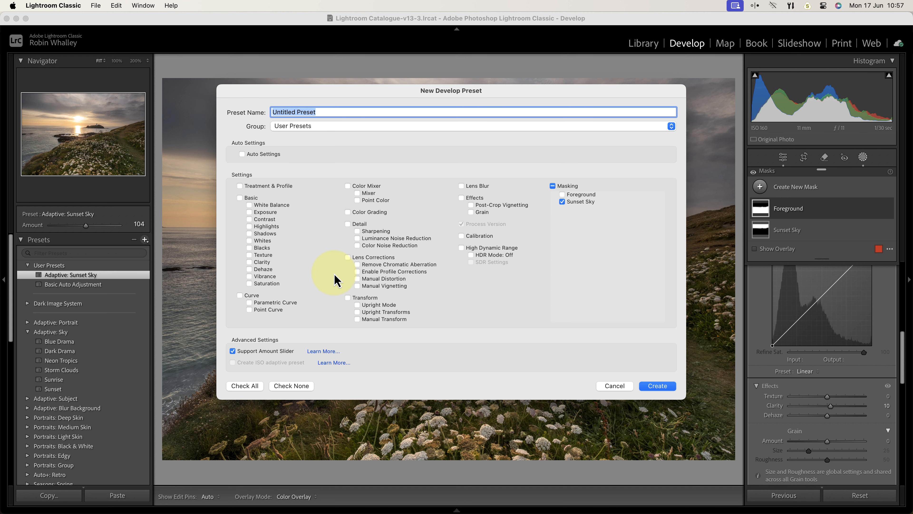
pyautogui.write('Adaptive: Foreground Sunset')
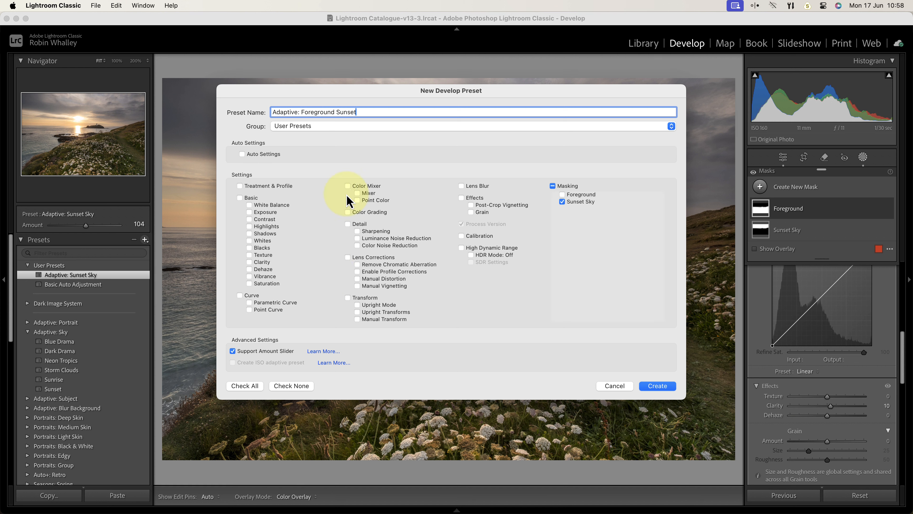
pyautogui.click(375, 126)
pyautogui.click(375, 129)
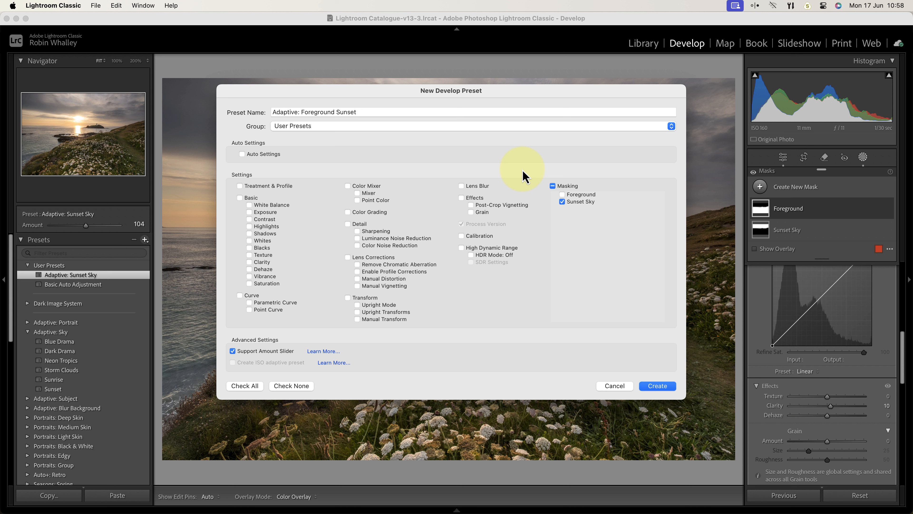
pyautogui.click(563, 201)
pyautogui.click(562, 194)
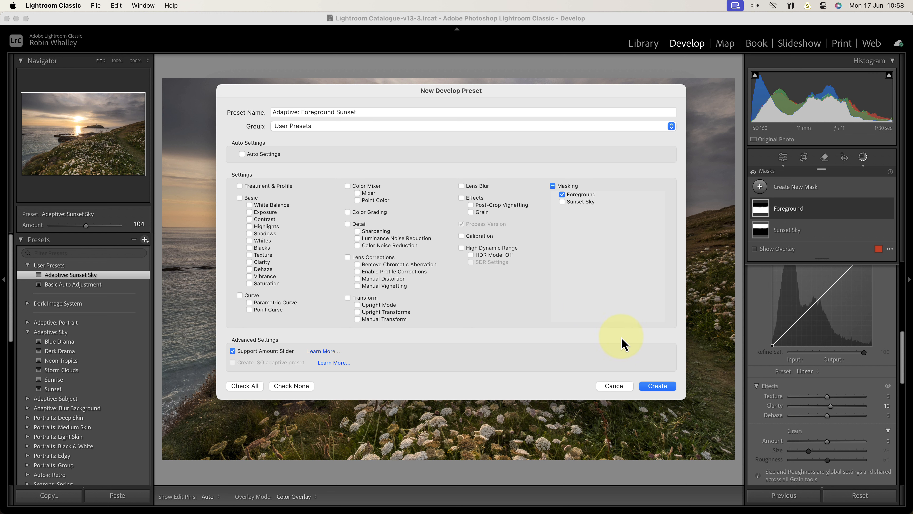
pyautogui.click(657, 385)
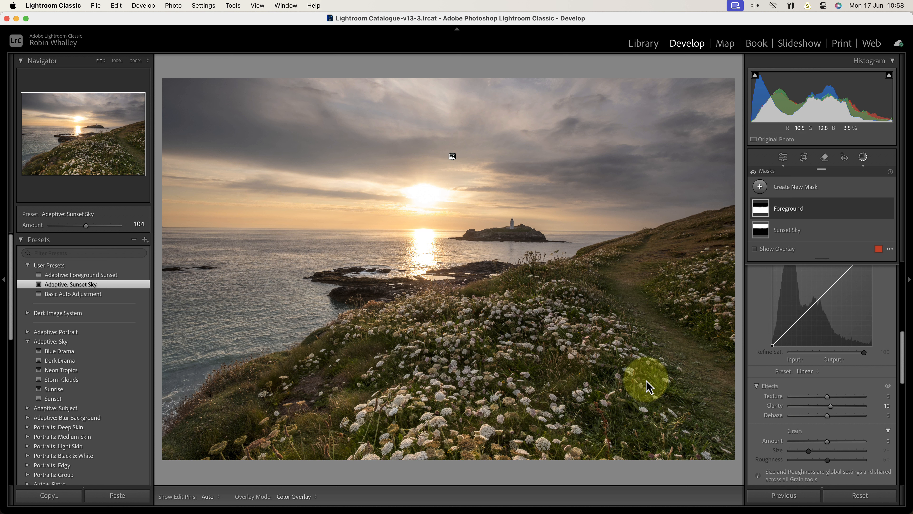
# Reset the photo, reapply the Basic Auto Adjustment and Adaptive: Sunset Sky presets, and set the sky preset's amount to 113.
pyautogui.click(825, 496)
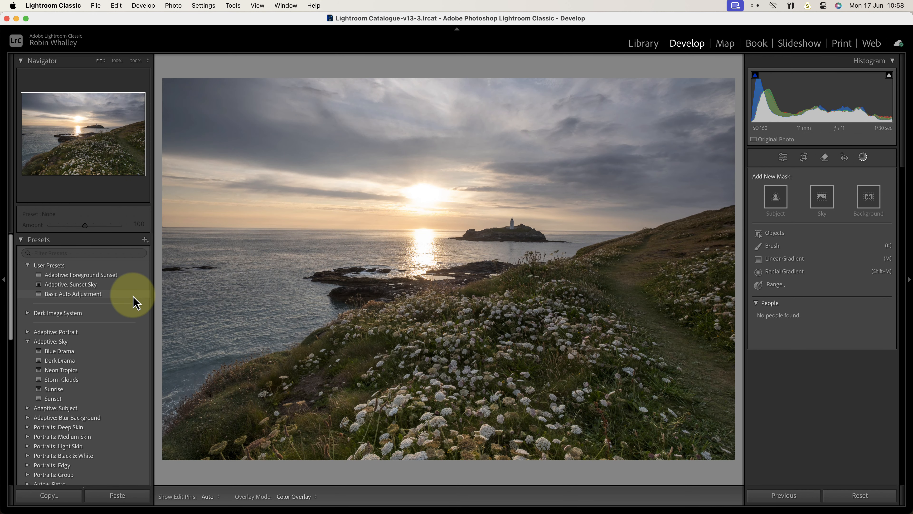
pyautogui.click(136, 302)
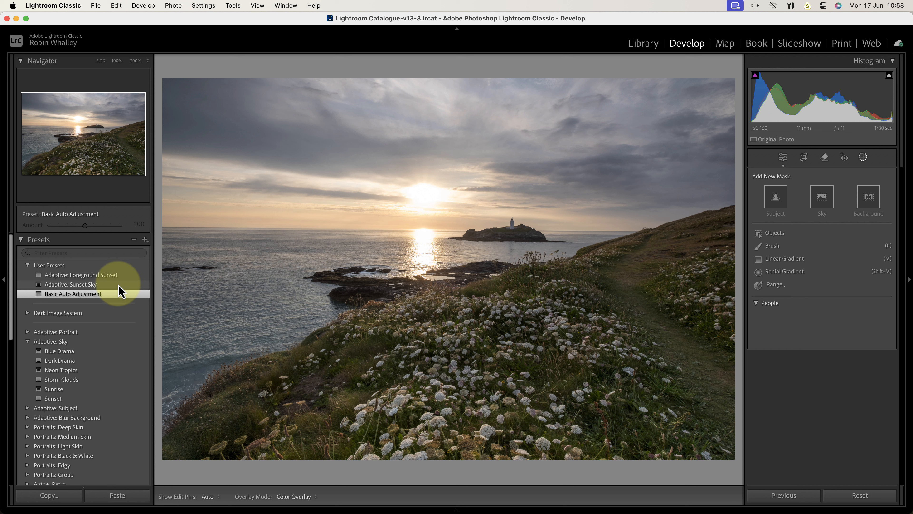
pyautogui.click(112, 284)
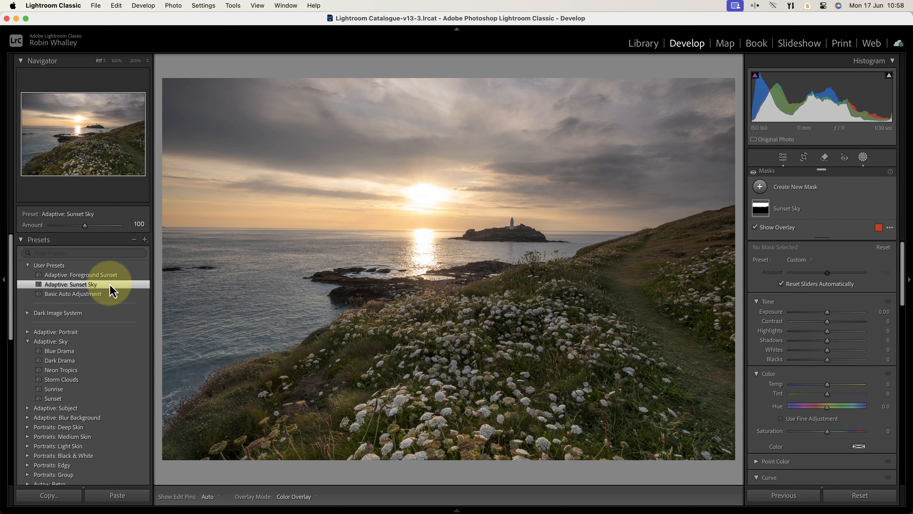
pyautogui.moveTo(86, 228); pyautogui.dragTo(90, 228)
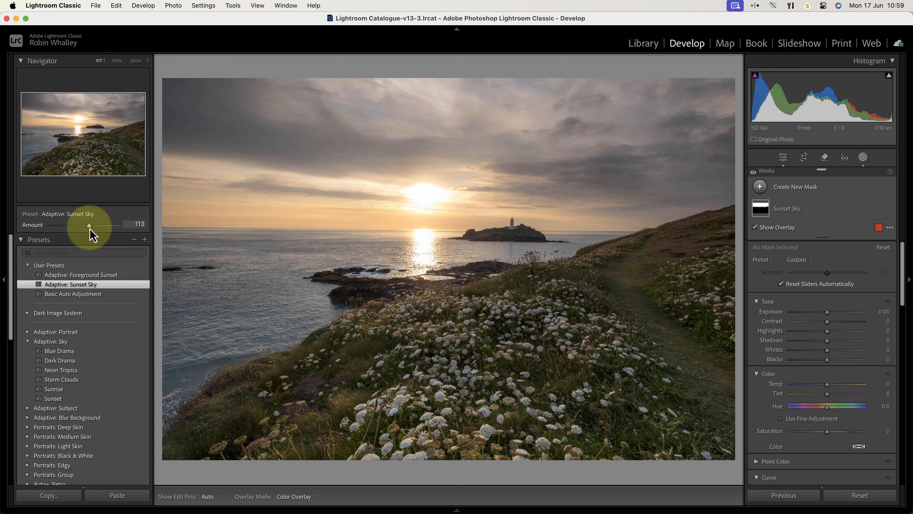
# Apply the Adaptive: Foreground Sunset preset on top of the sky preset and set its amount to 89.
pyautogui.click(109, 277)
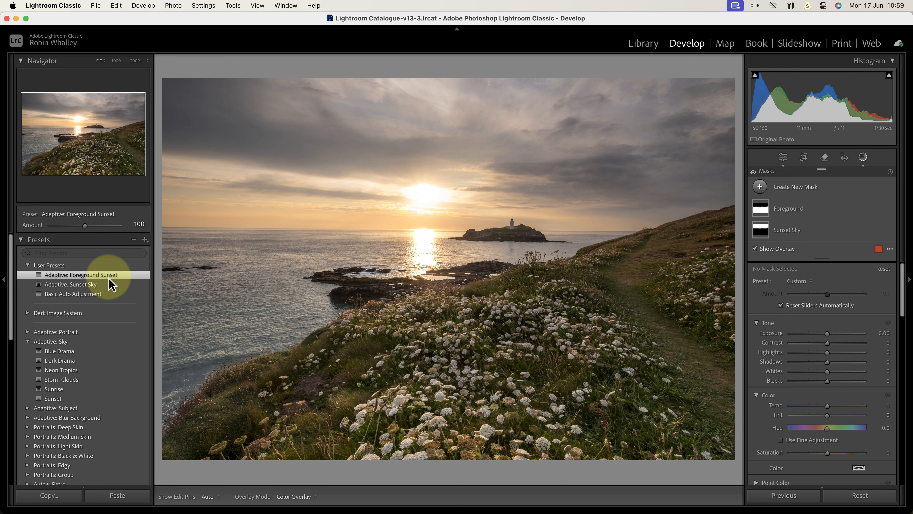
pyautogui.moveTo(85, 226); pyautogui.dragTo(81, 228)
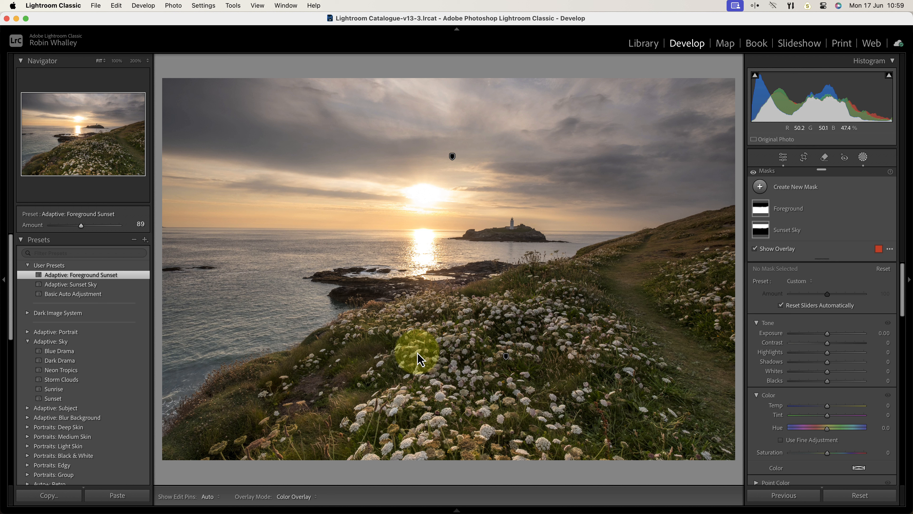
pyautogui.press('alt')
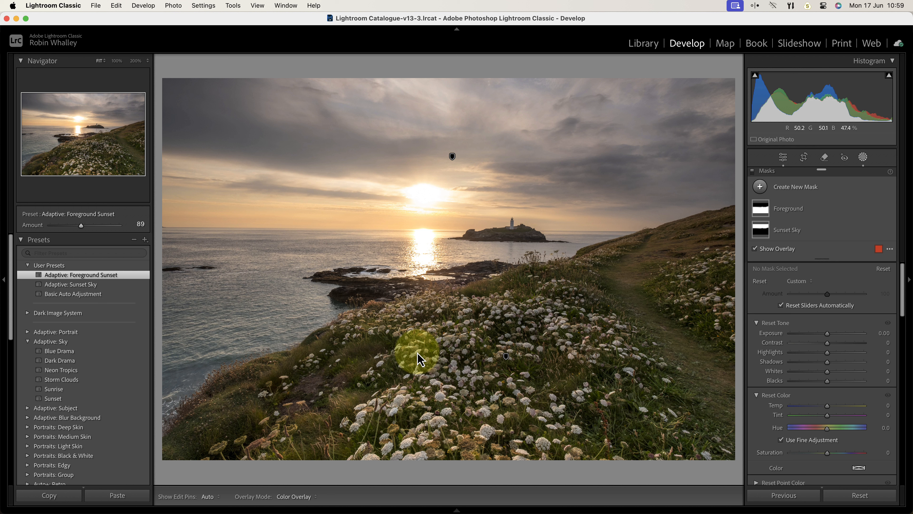